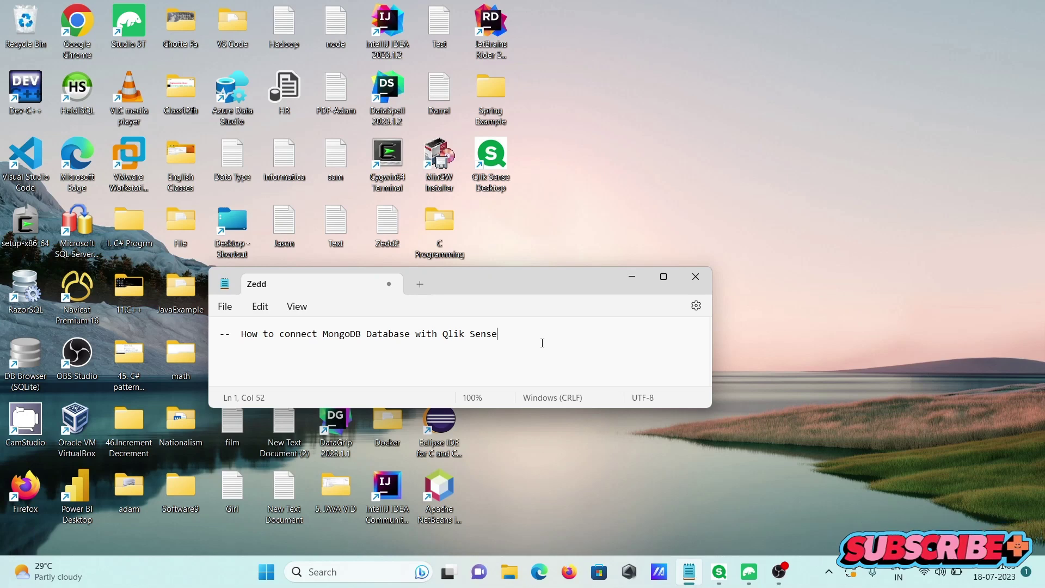
# Minimize the Zedd note in Notepad, then restore and close Studio 3T
pyautogui.click(634, 276)
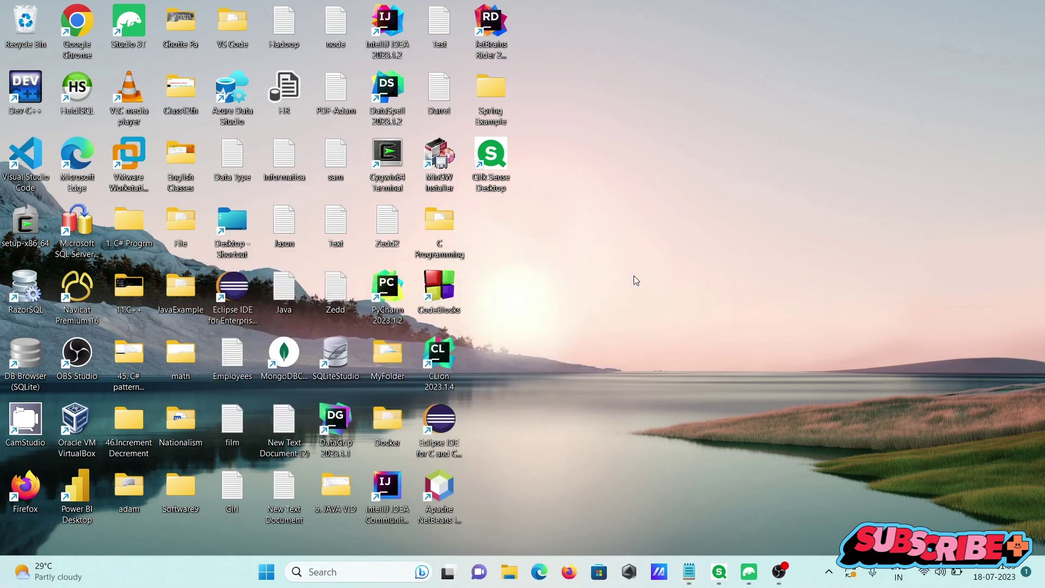
pyautogui.click(749, 572)
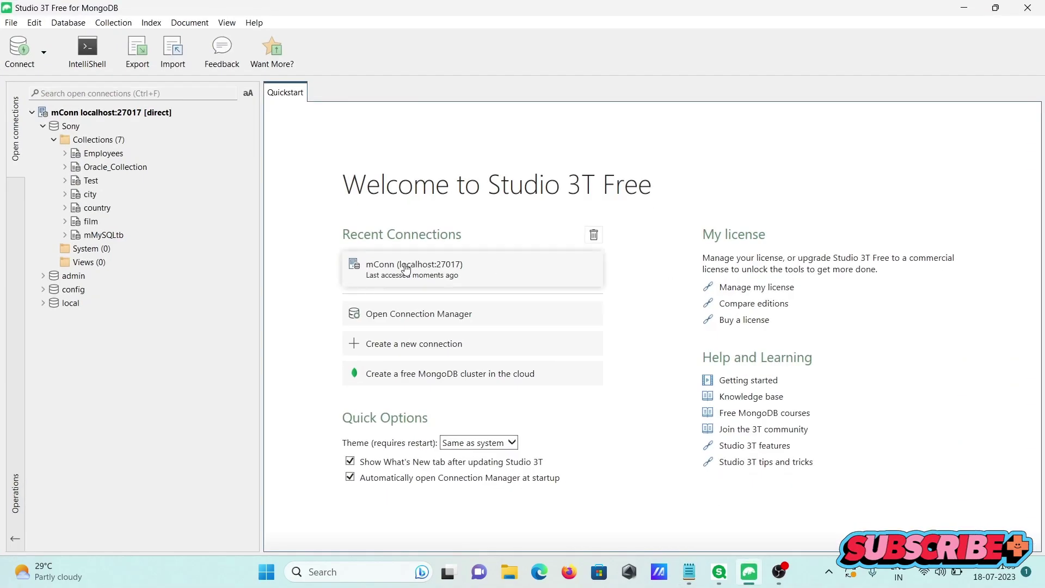
pyautogui.click(1033, 9)
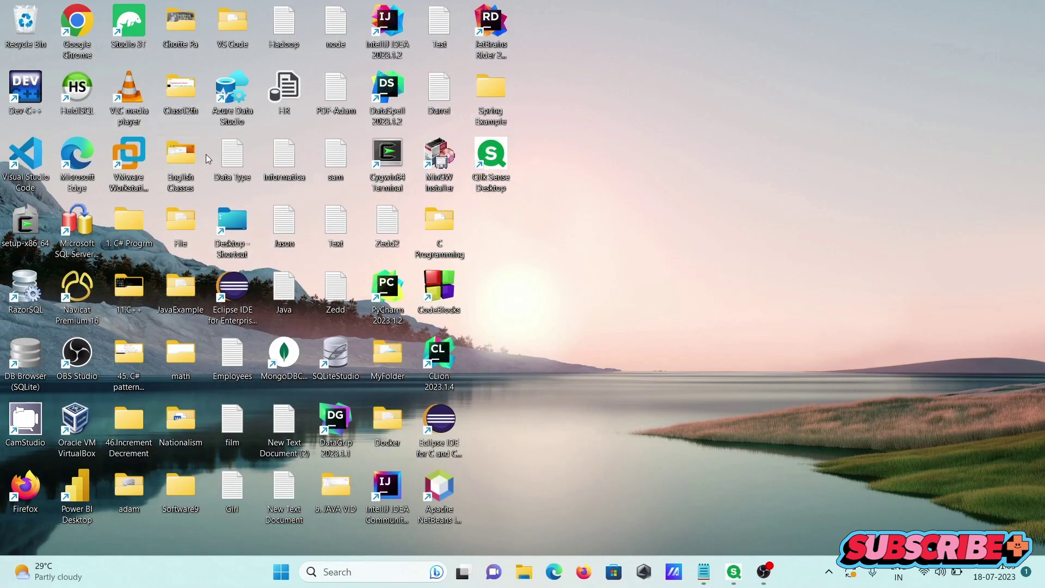
# Relaunch Studio 3T, skip the new version, connect to mConn (localhost:27017) and expand the Sony database
pyautogui.doubleClick(126, 31)
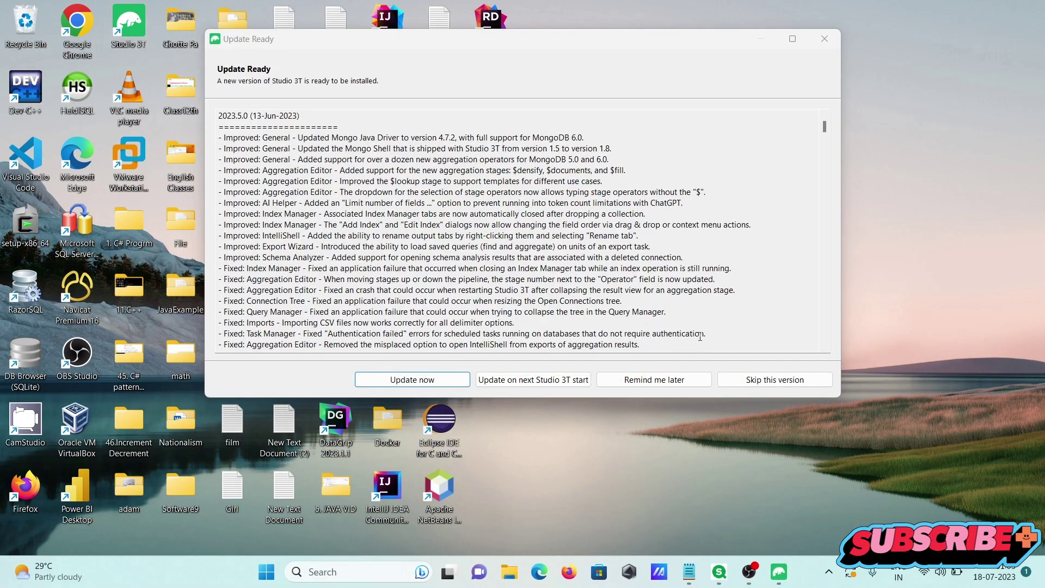
pyautogui.click(820, 384)
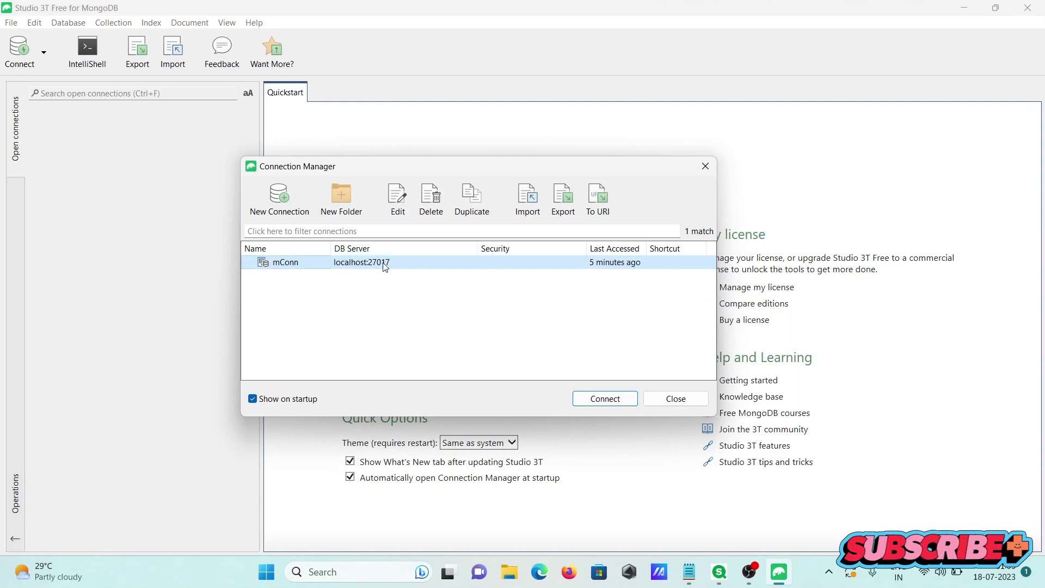
pyautogui.click(602, 401)
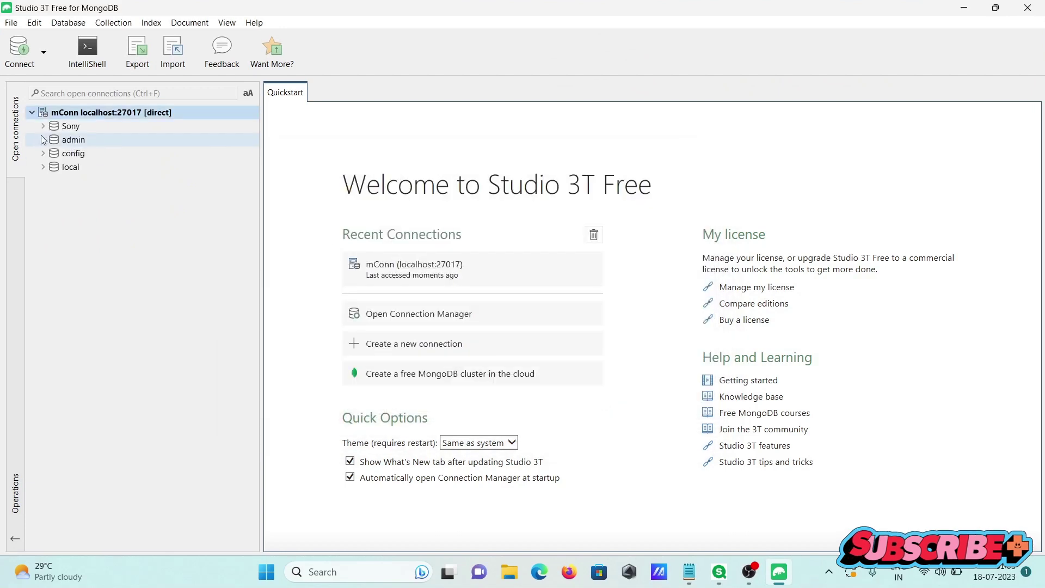
pyautogui.click(43, 127)
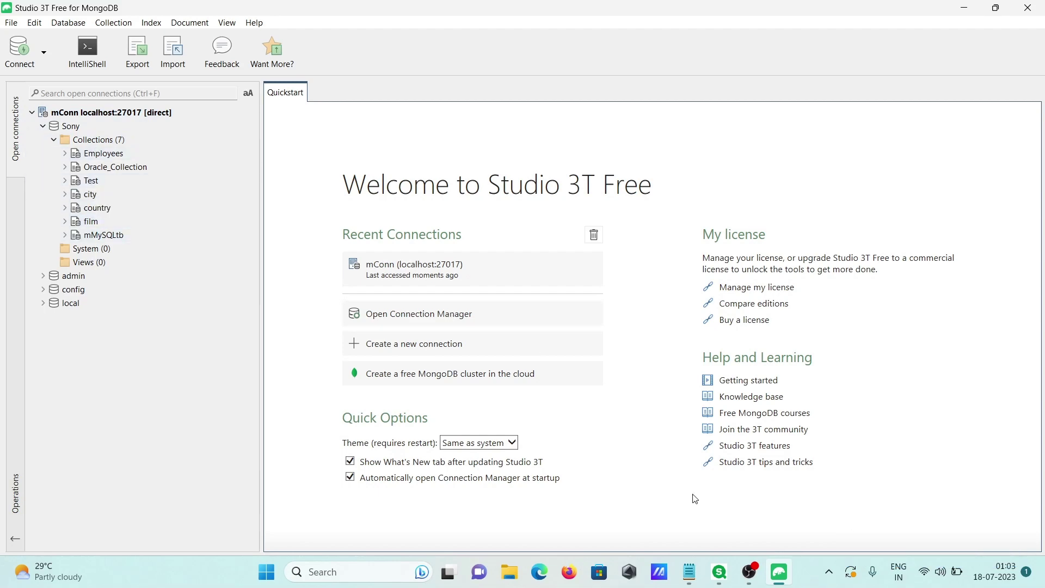
# Close the SQLsever_Qlick app in Qlik Sense Desktop
pyautogui.hotkey('alt', 'Tab')
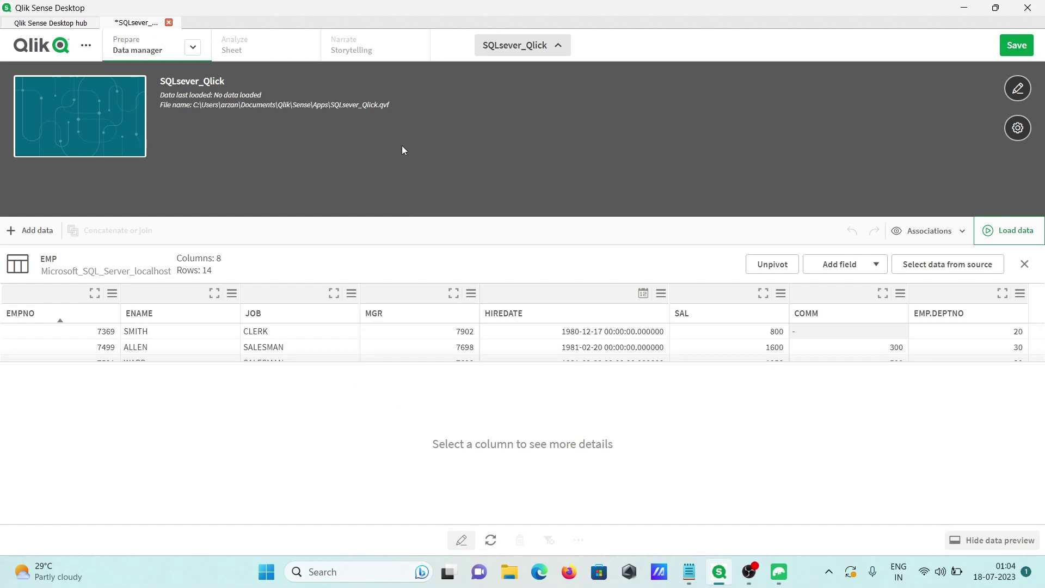
pyautogui.click(170, 23)
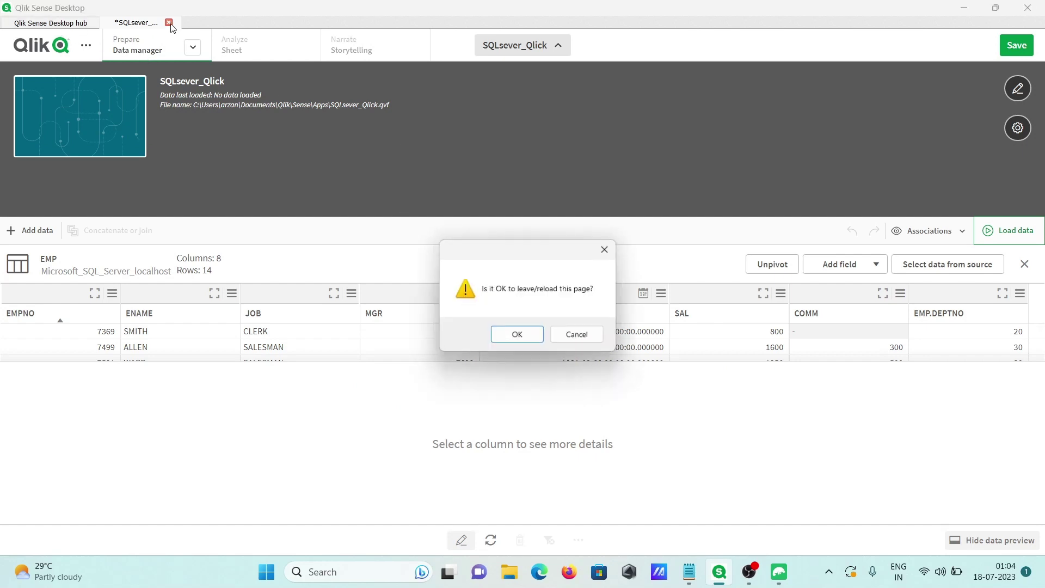
pyautogui.click(517, 335)
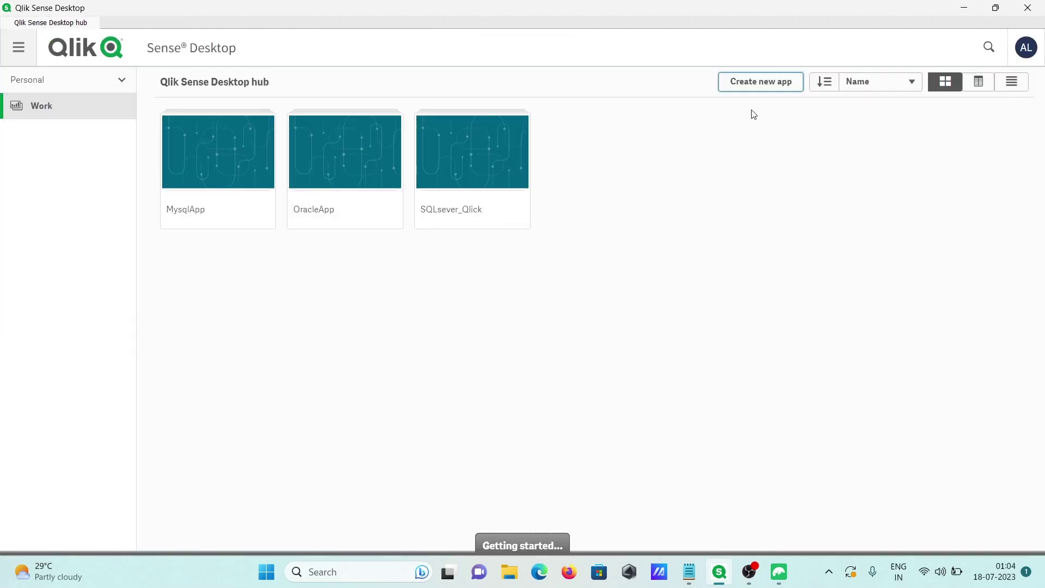
# Create a new app named MongoDBApp
pyautogui.click(764, 83)
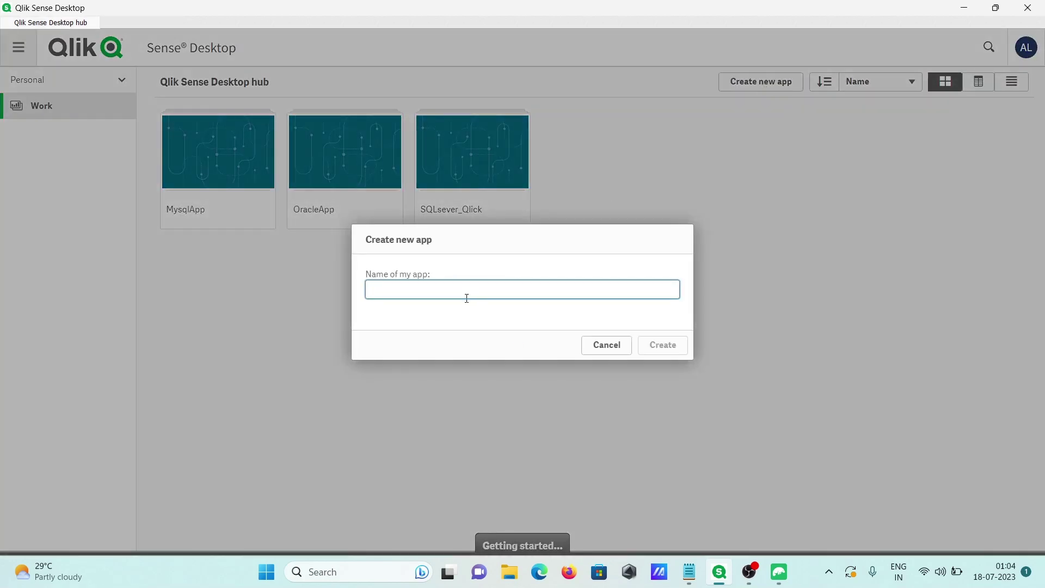
pyautogui.write('M')
pyautogui.click(655, 351)
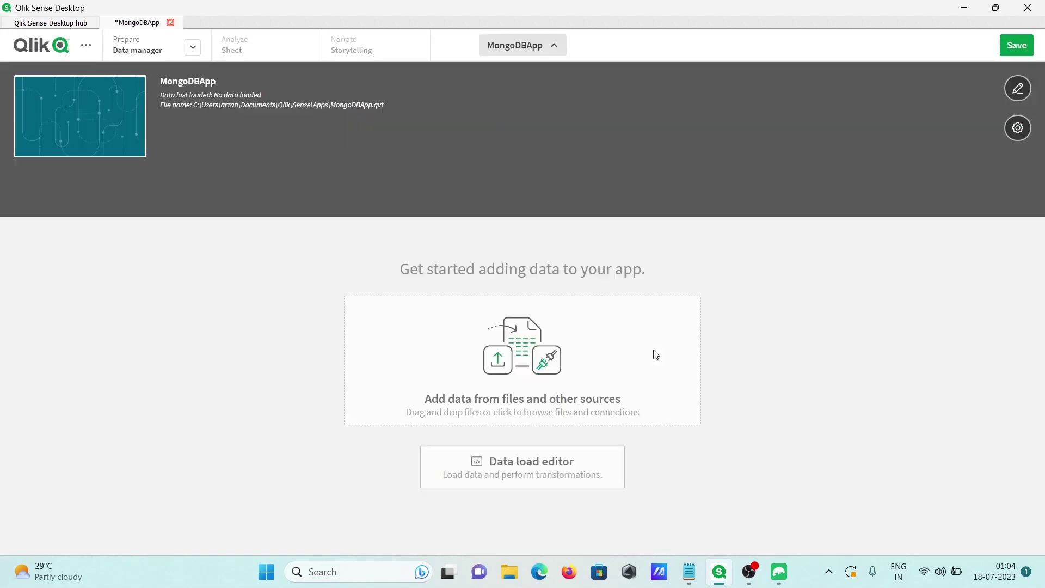
# Open Add data from files and other sources and scroll the connector list to MongoDB
pyautogui.click(521, 352)
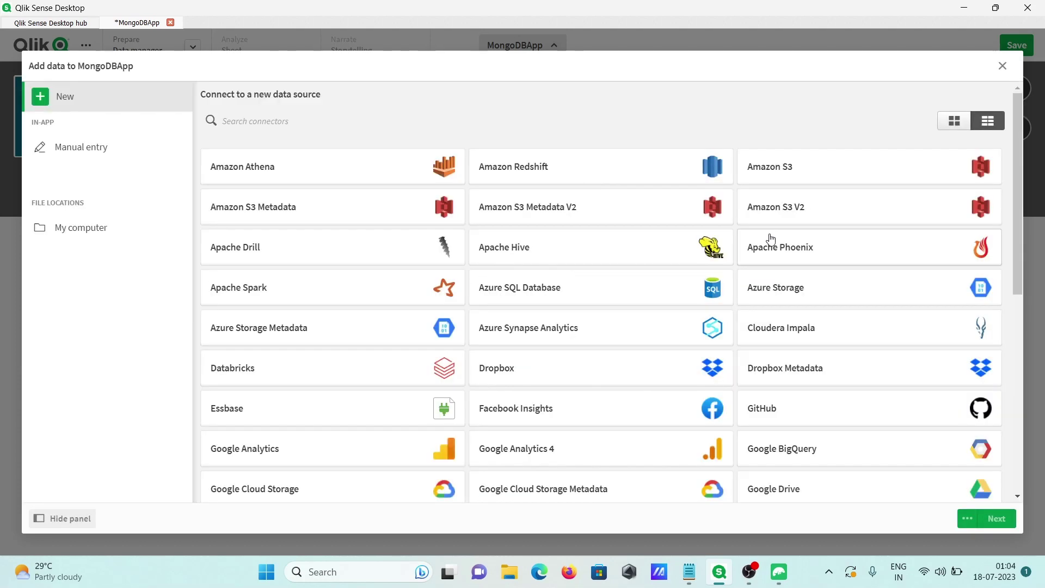
pyautogui.moveTo(1019, 187); pyautogui.dragTo(1030, 384)
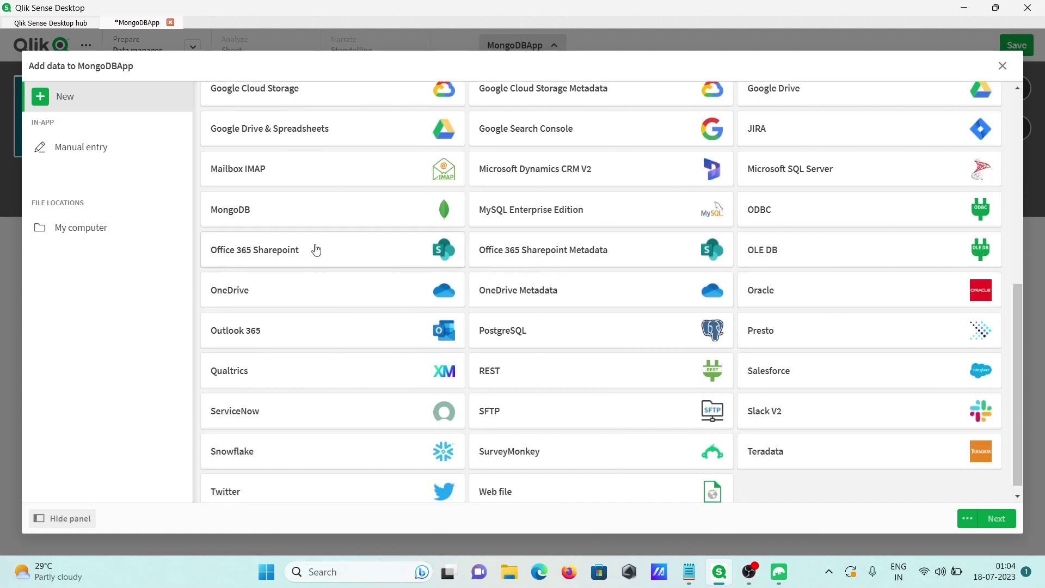
# Fill a new MongoDB connection with server localhost, port 27017 and database Sony
pyautogui.click(251, 219)
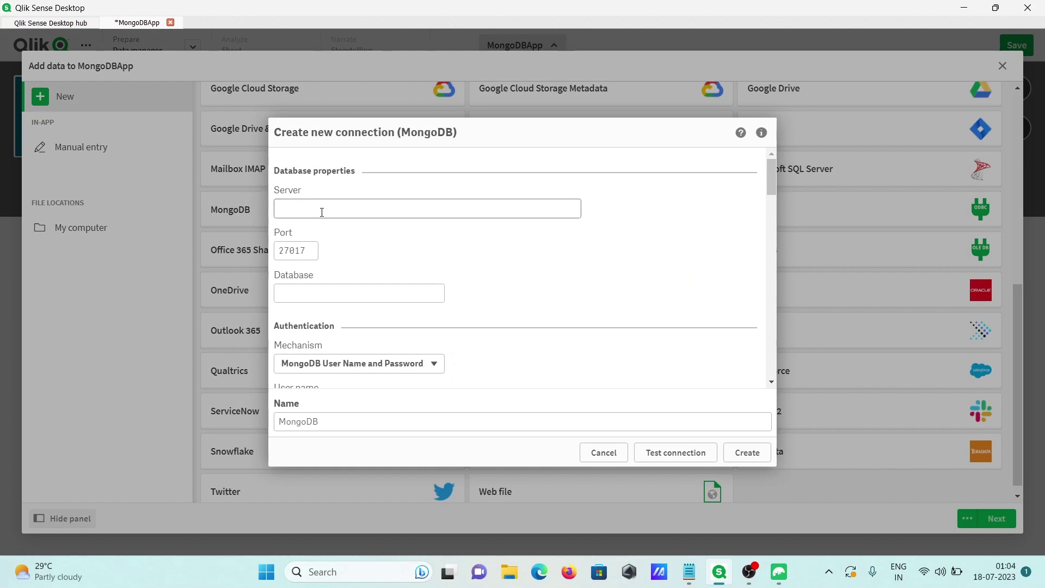
pyautogui.click(310, 210)
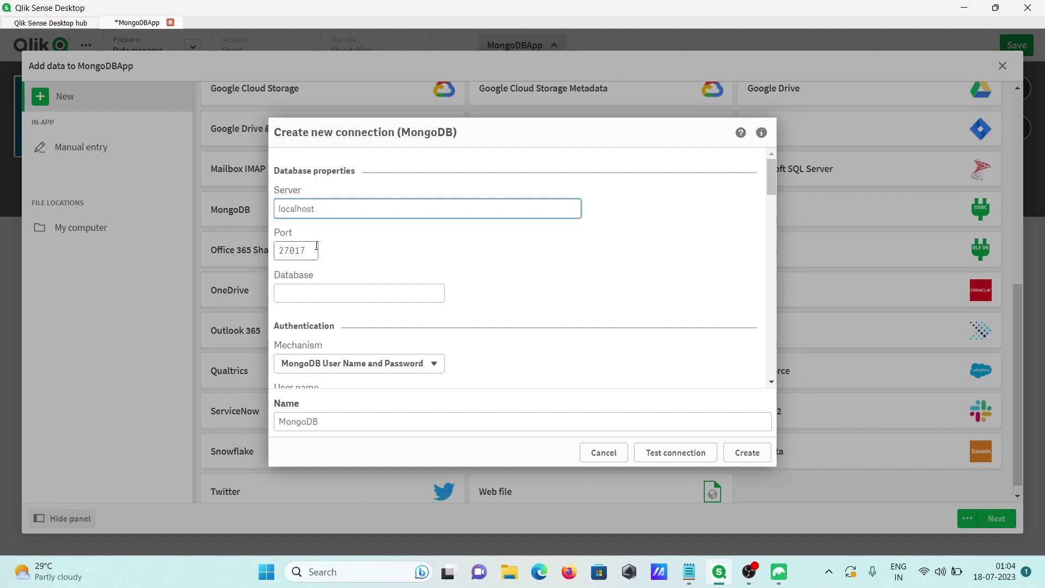
pyautogui.click(782, 569)
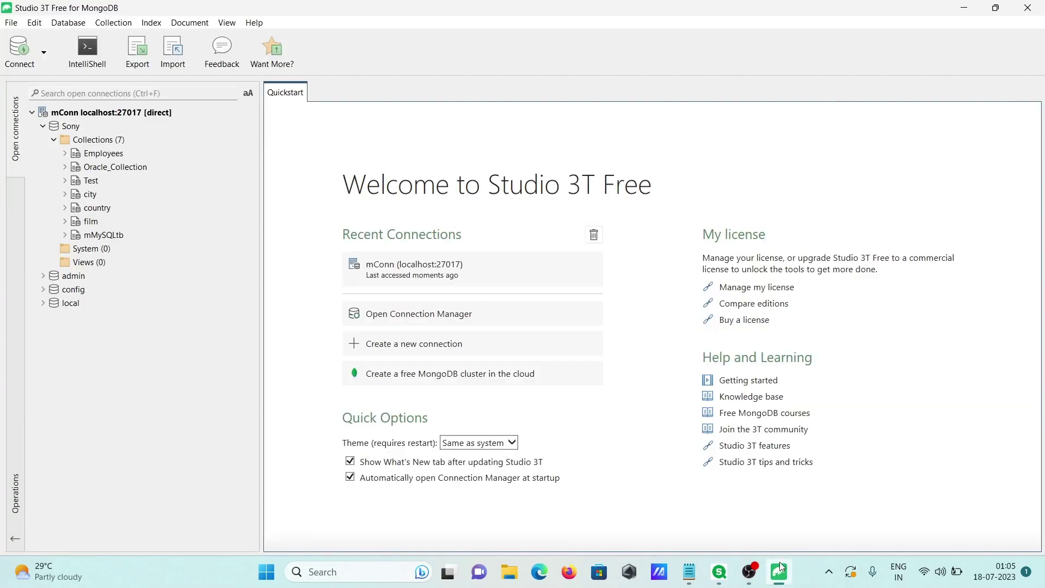
pyautogui.click(719, 572)
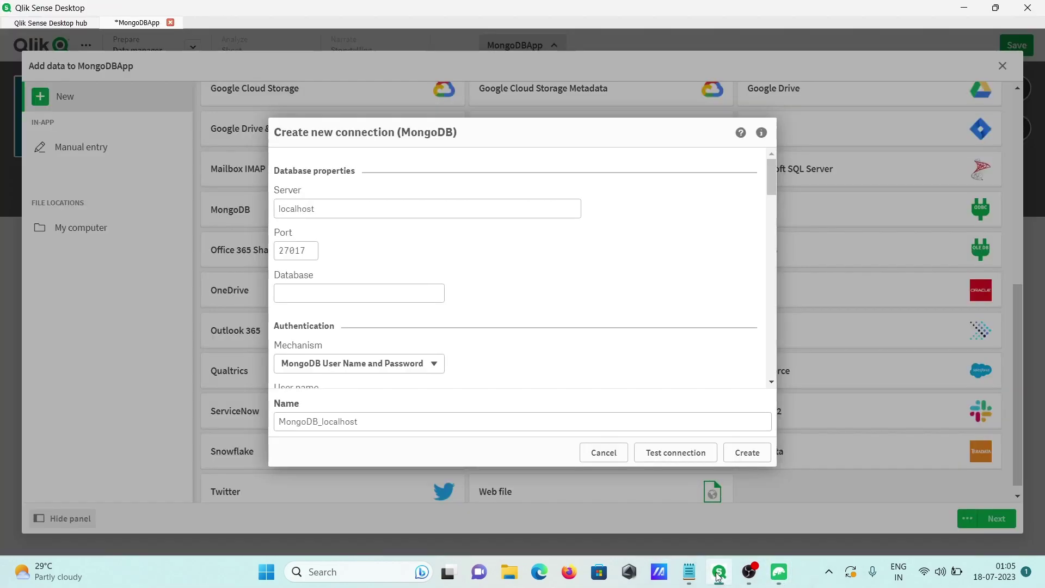
pyautogui.click(326, 294)
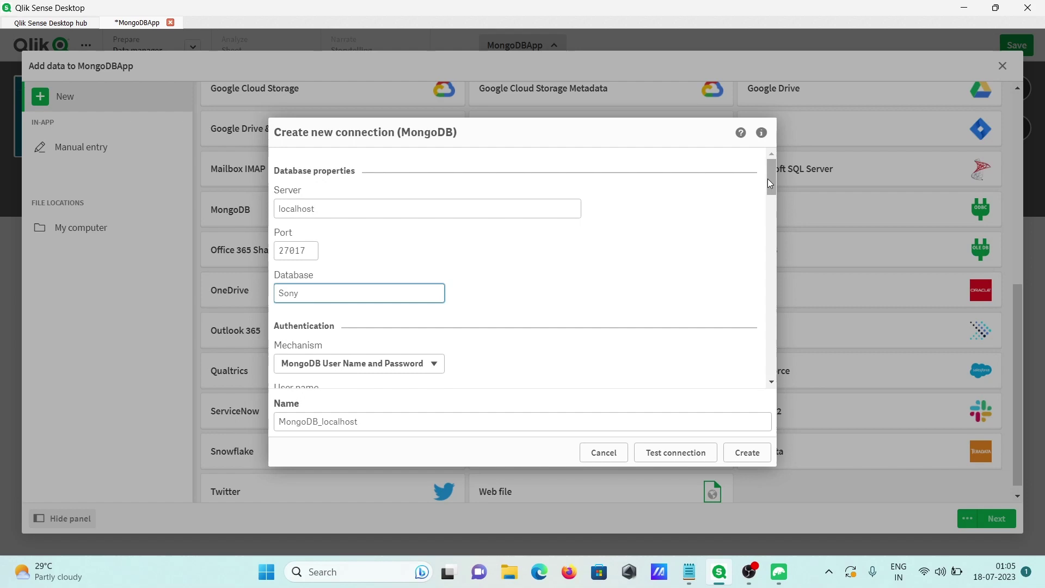
pyautogui.moveTo(772, 169); pyautogui.dragTo(780, 418)
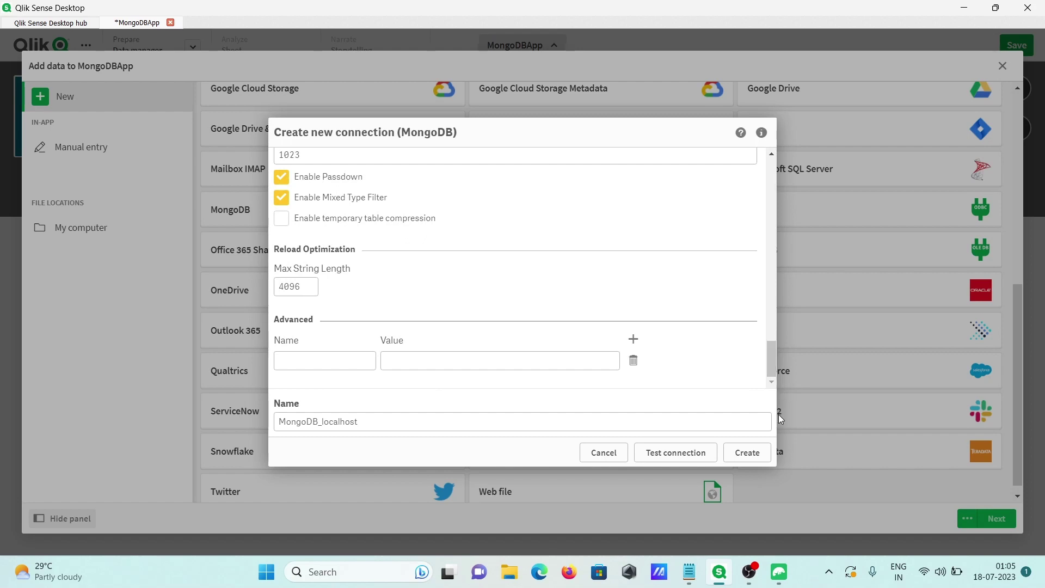
# Test the connection, check Studio 3T, and dismiss the missing-credentials error
pyautogui.click(669, 454)
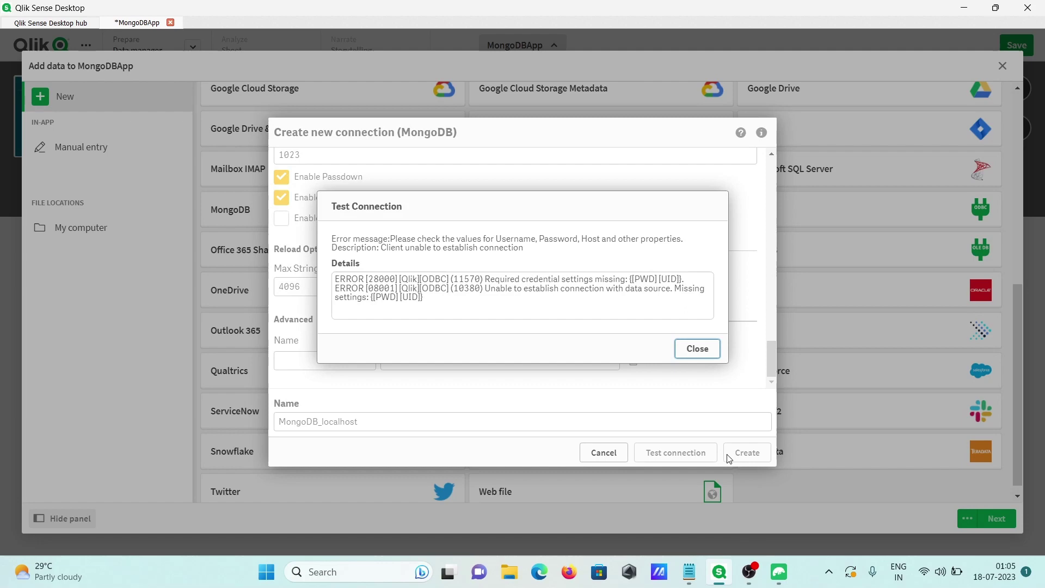
pyautogui.click(778, 568)
pyautogui.click(775, 561)
pyautogui.click(697, 349)
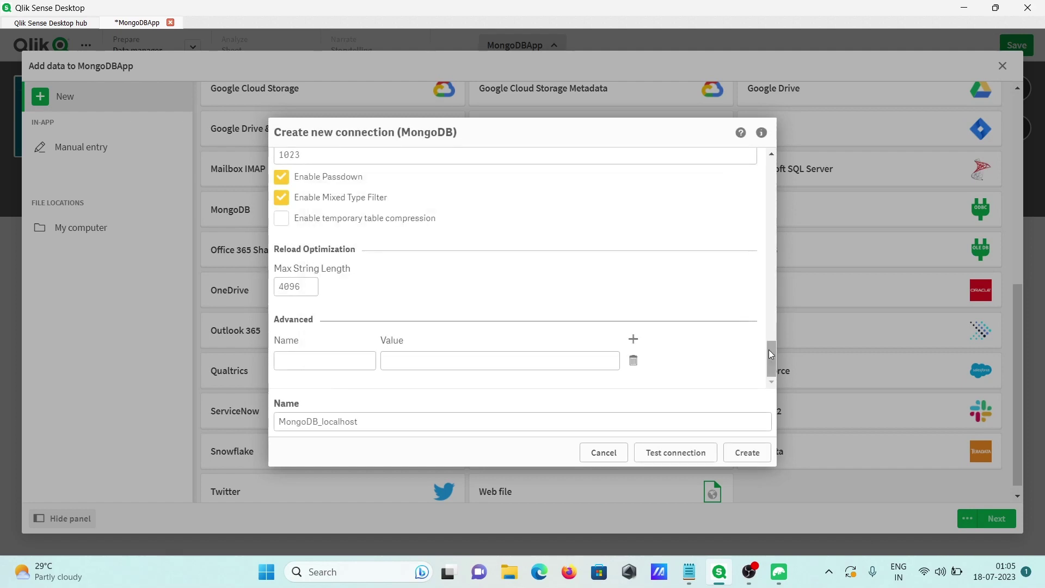
pyautogui.moveTo(772, 351); pyautogui.dragTo(758, 181)
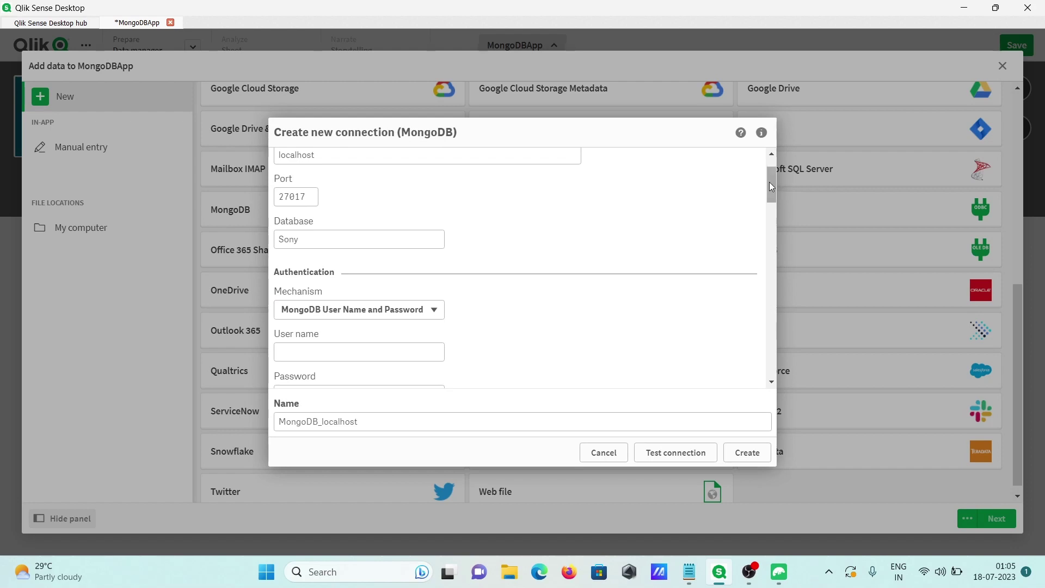
pyautogui.moveTo(770, 182); pyautogui.dragTo(770, 182)
# Set the authentication Mechanism to No Authentication and retest the connection successfully
pyautogui.click(362, 309)
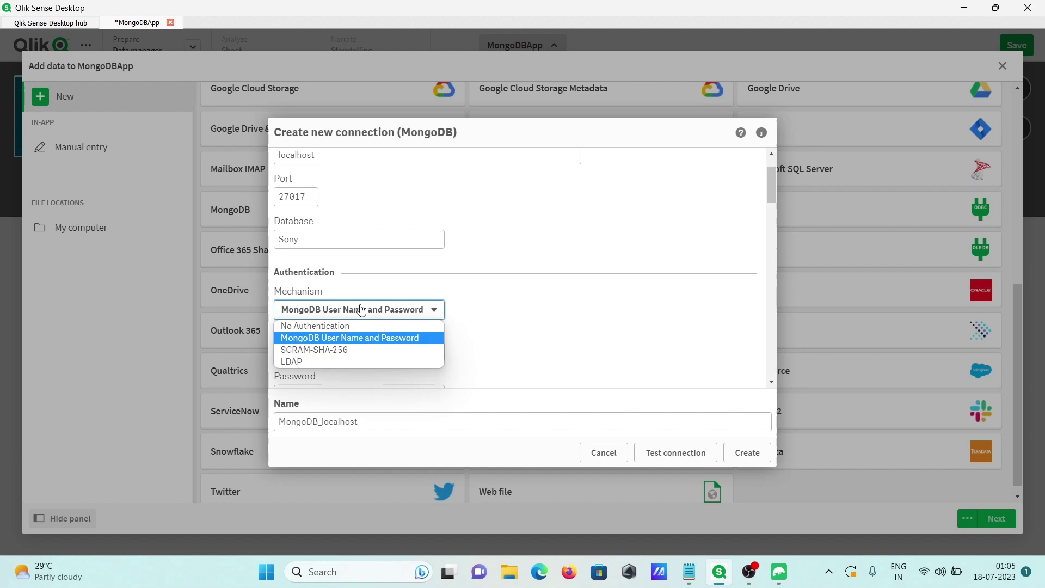
pyautogui.click(336, 322)
pyautogui.click(370, 311)
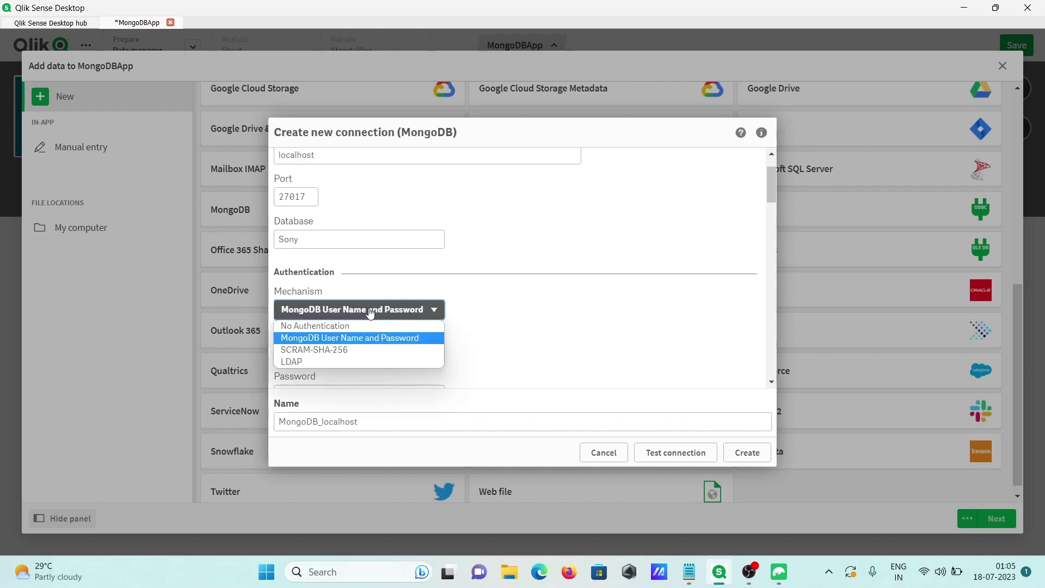
pyautogui.click(322, 326)
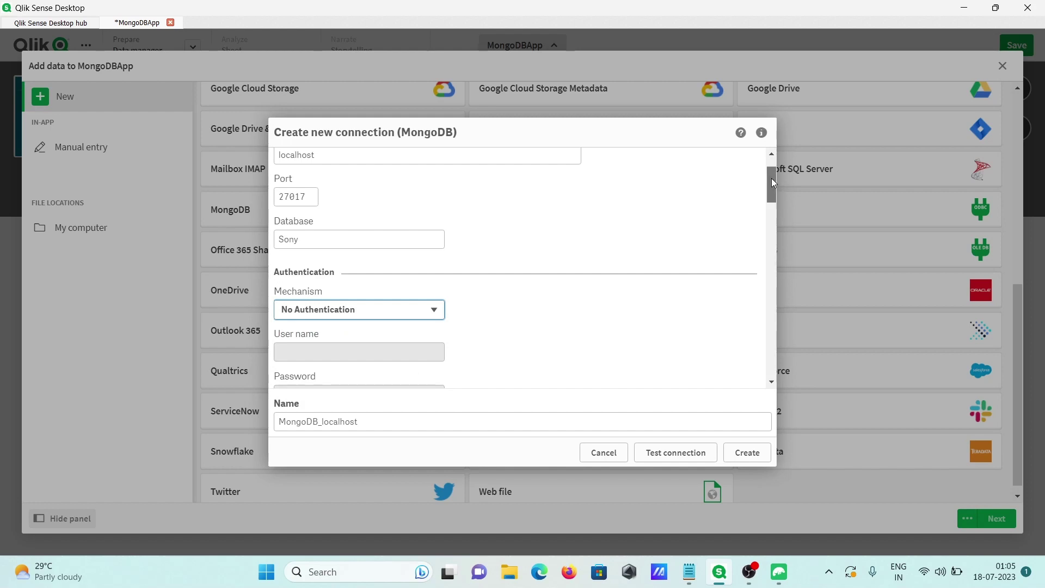
pyautogui.moveTo(772, 178); pyautogui.dragTo(779, 394)
pyautogui.click(675, 447)
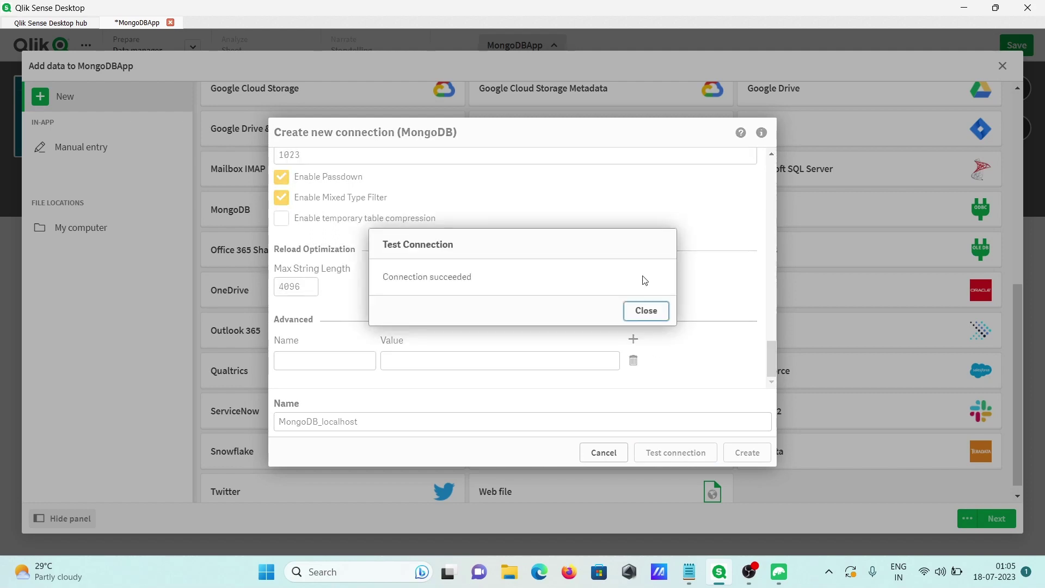
pyautogui.click(646, 311)
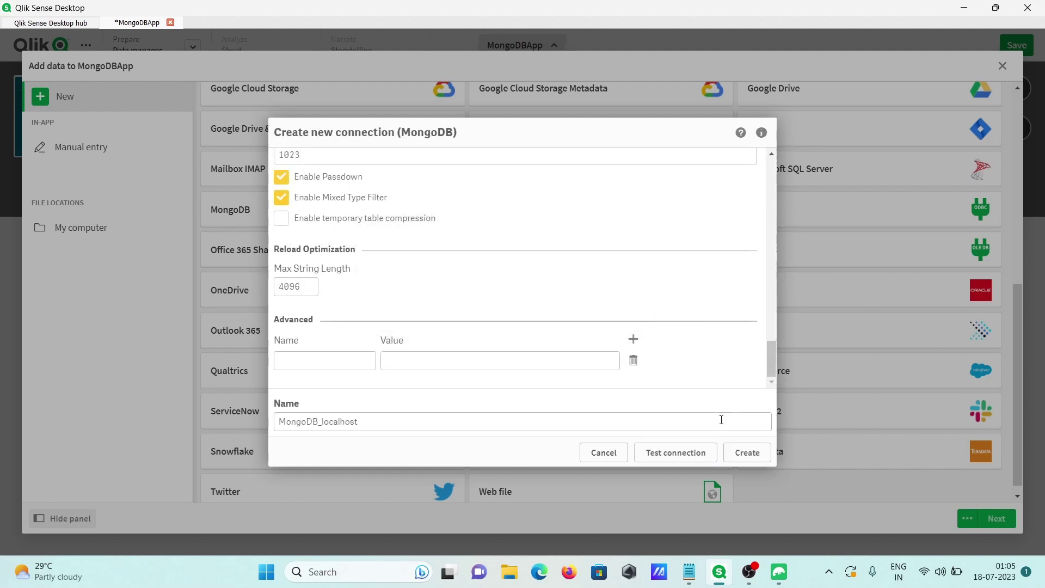
# Create the MongoDB connection and keep Sony as the database
pyautogui.click(744, 453)
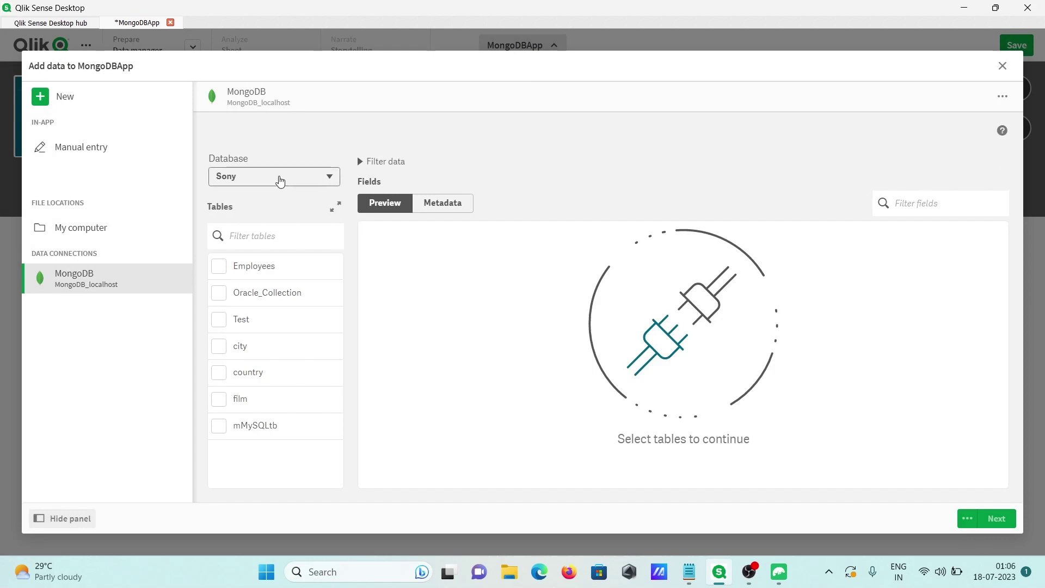
pyautogui.click(279, 177)
pyautogui.click(280, 181)
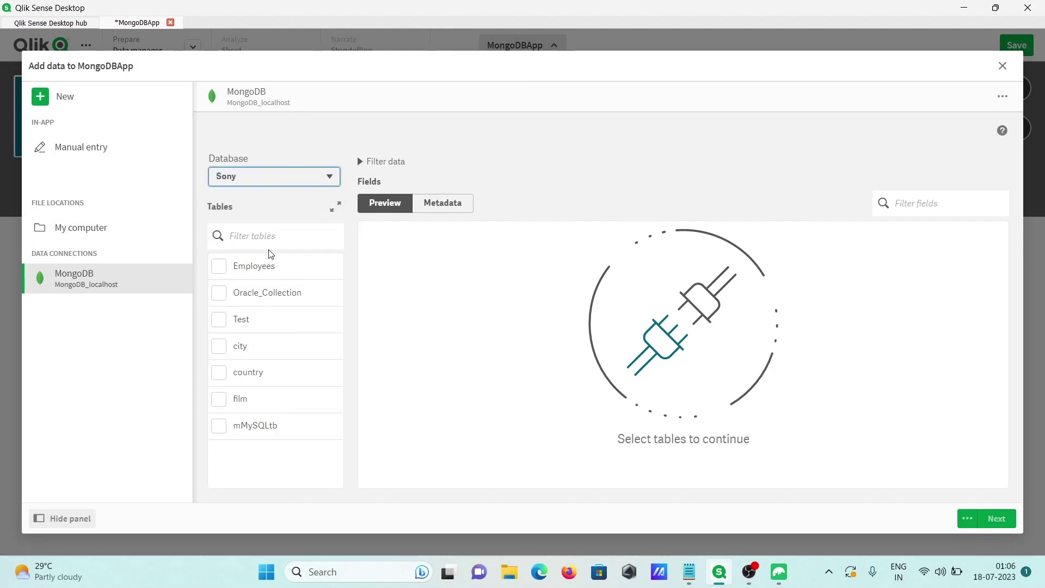
# Select the Employees, city, country and film collections and add them to the app
pyautogui.click(220, 266)
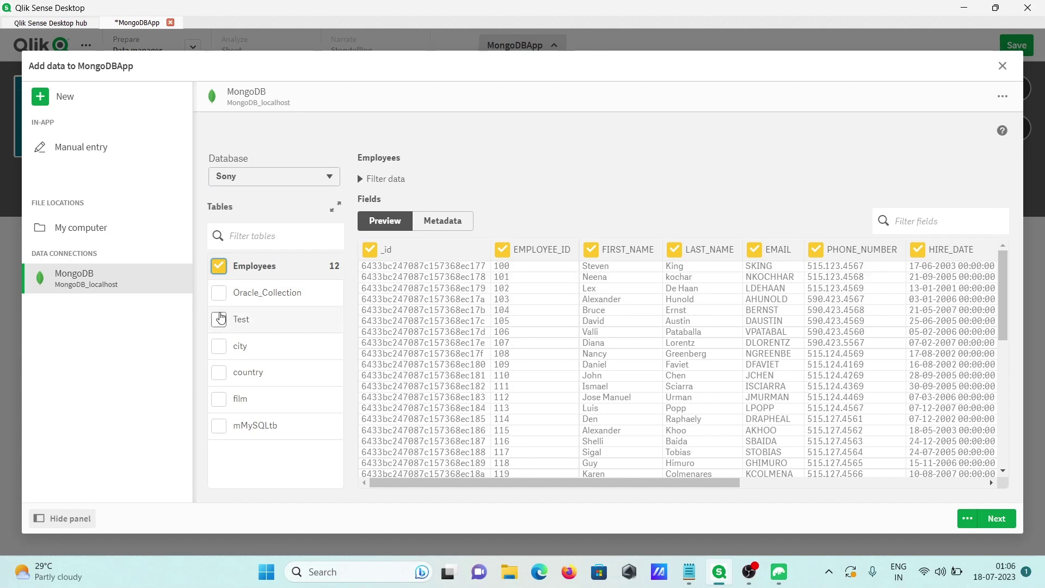
pyautogui.click(220, 347)
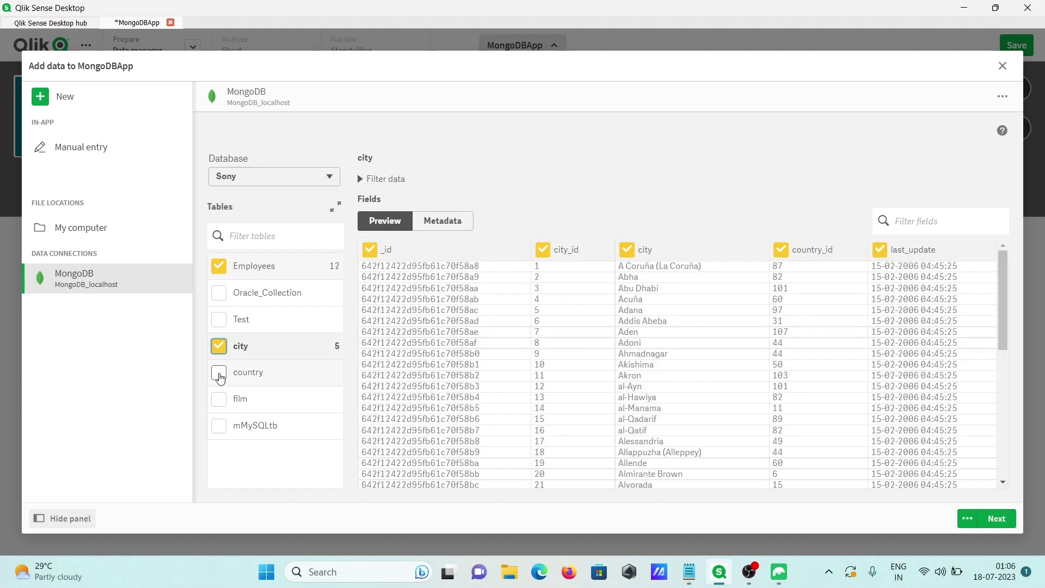
pyautogui.click(219, 374)
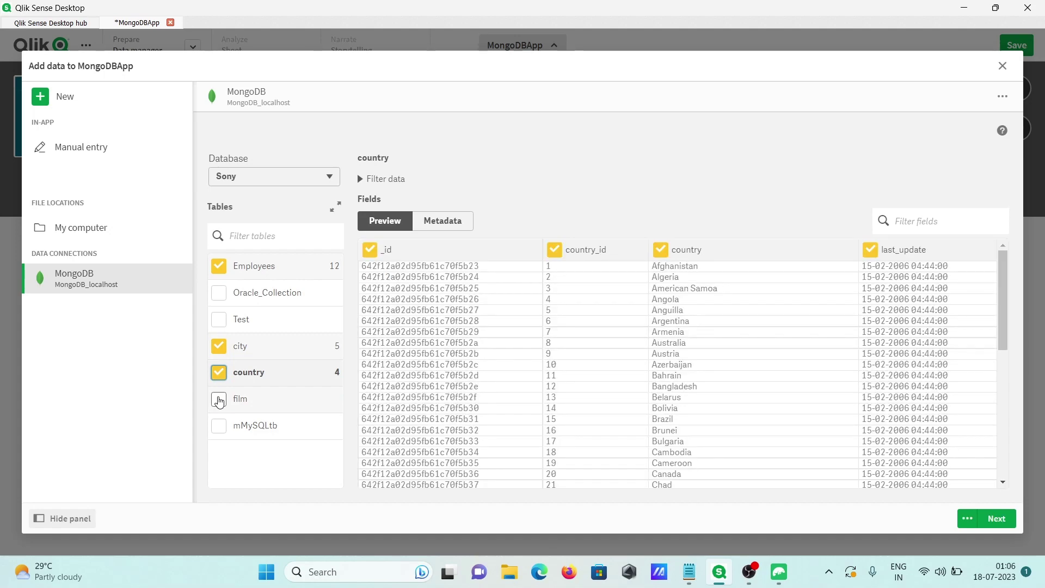
pyautogui.click(219, 400)
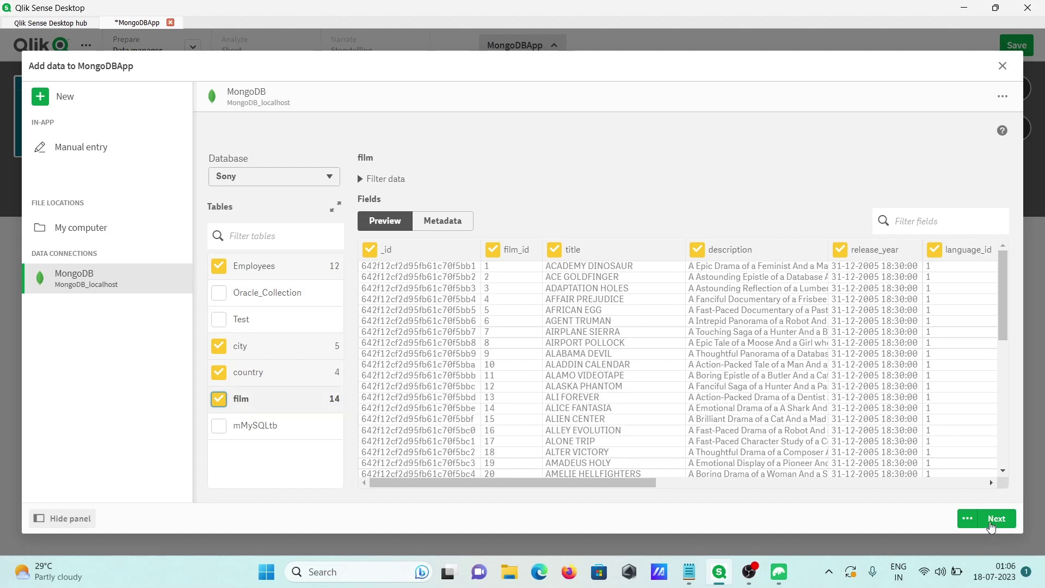
pyautogui.click(991, 526)
# Add the four tables, preview Employees, film and country data, then apply all recommended associations
pyautogui.click(992, 520)
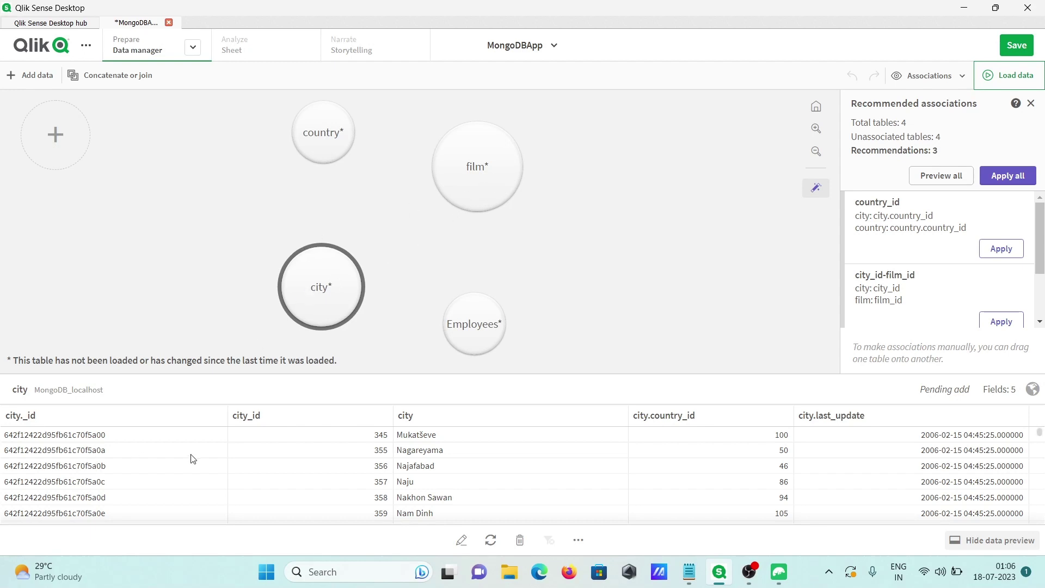
pyautogui.click(480, 327)
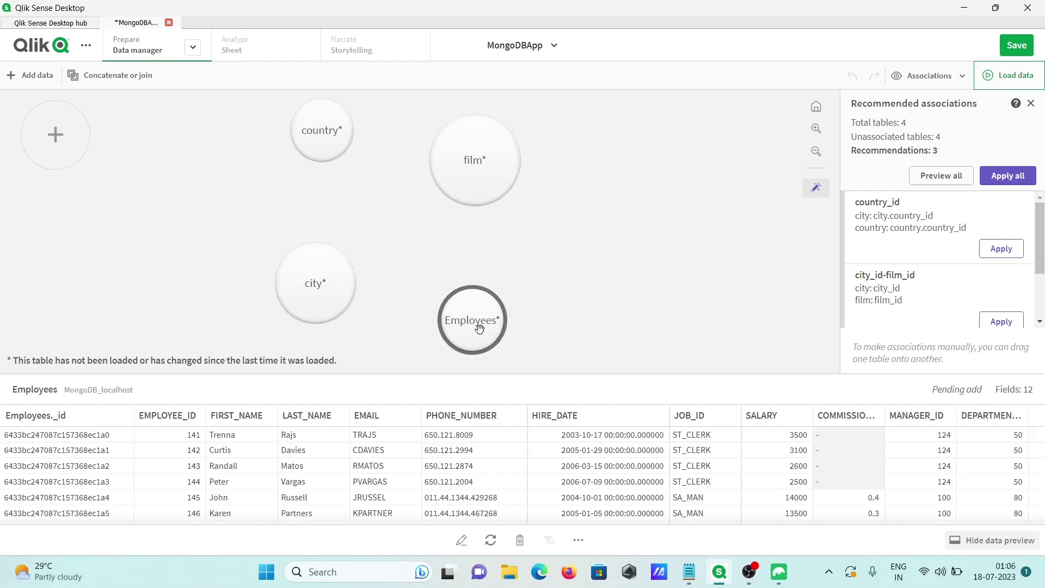
pyautogui.click(499, 157)
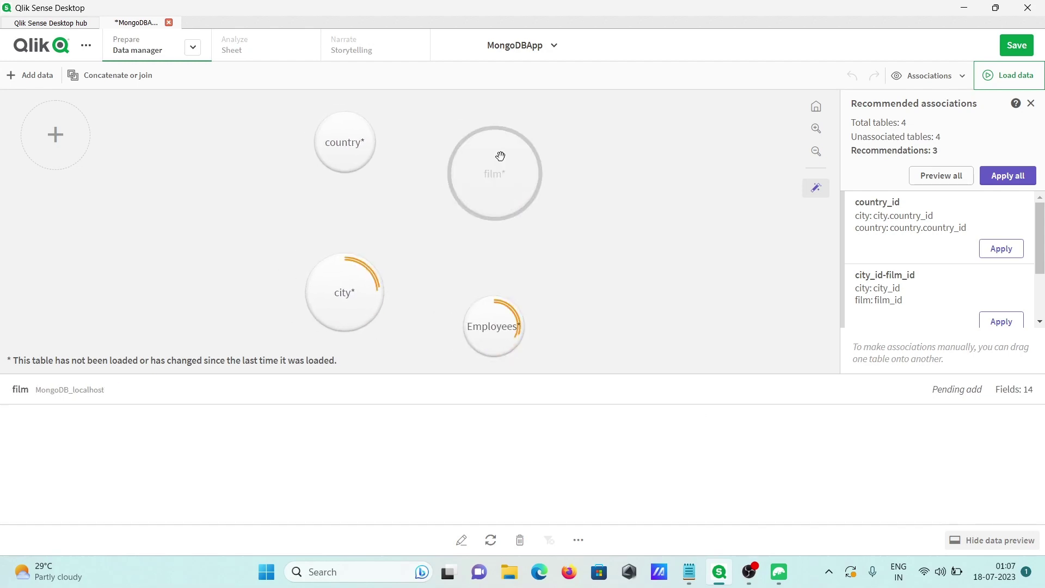
pyautogui.click(358, 131)
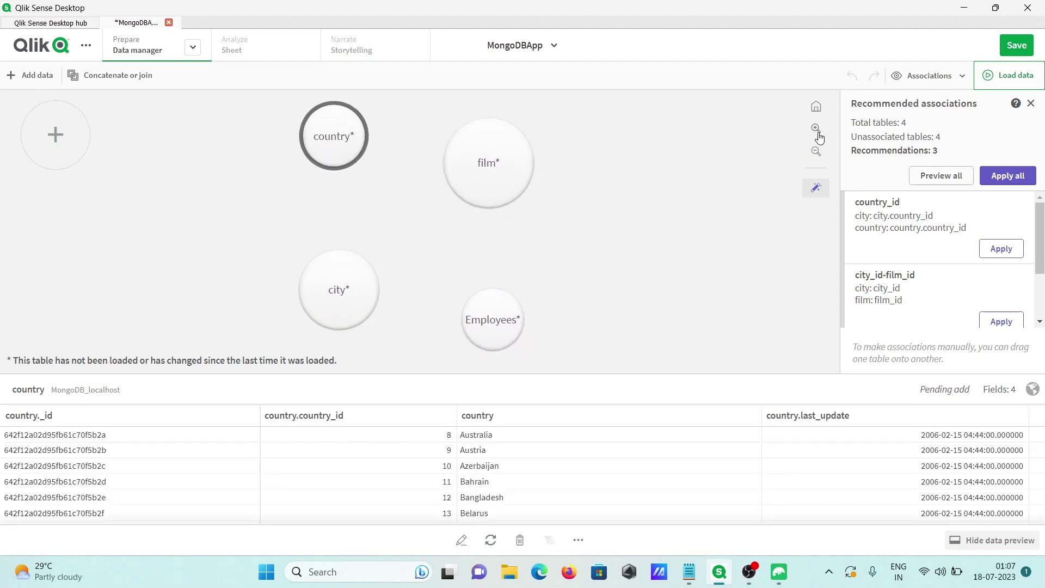
pyautogui.click(1019, 177)
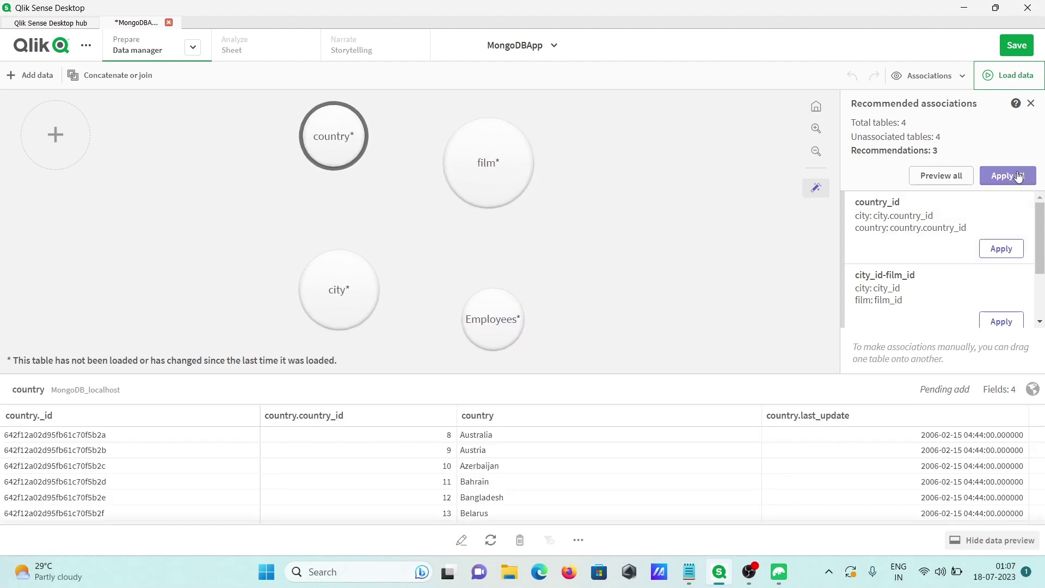